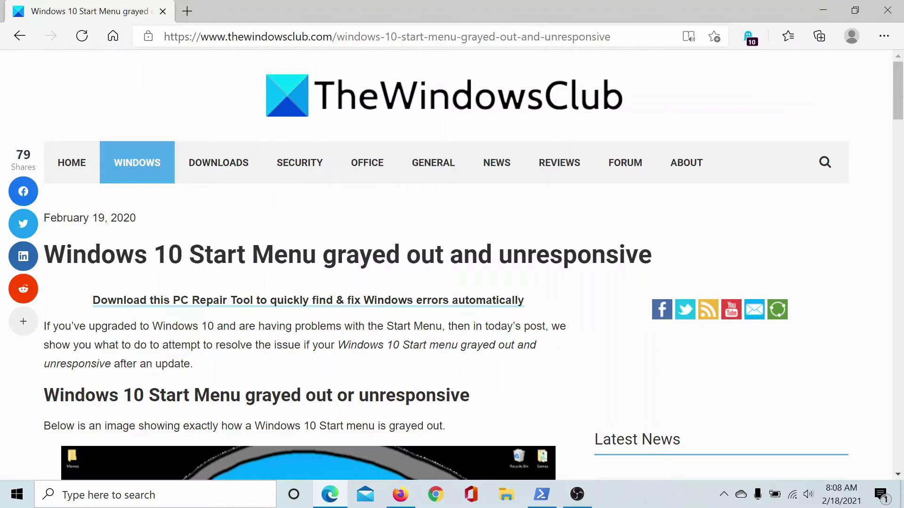
scroll(163, 263, down, 5)
scroll(163, 263, down, 5)
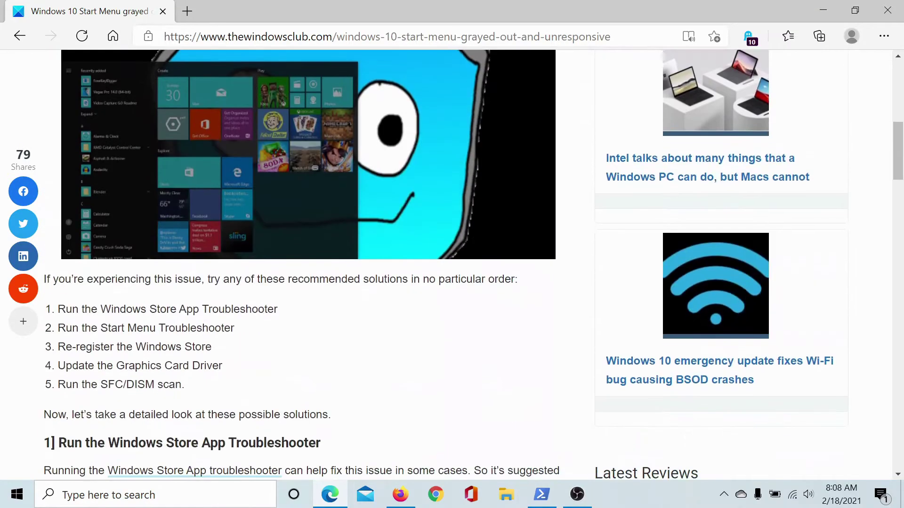
scroll(162, 263, down, 3)
scroll(163, 263, down, 4)
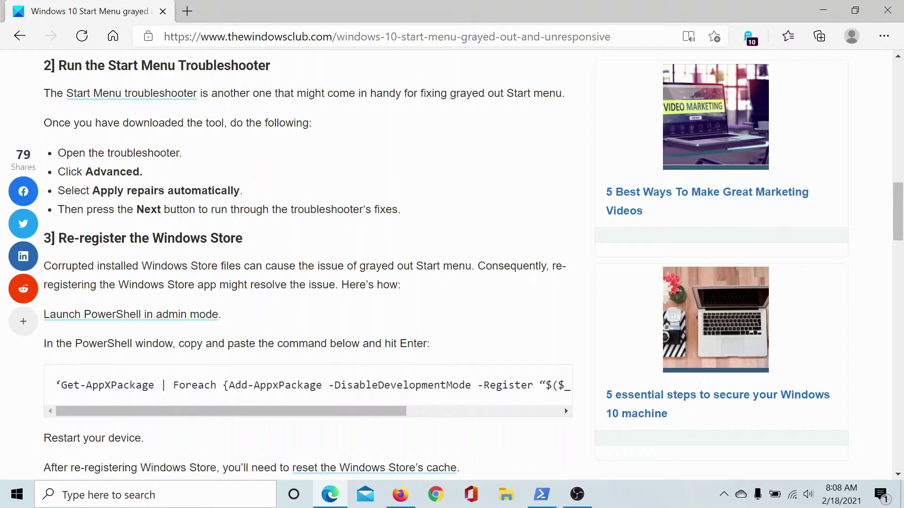
Step: Search 'power' and launch Windows PowerShell as administrator
click(156, 494)
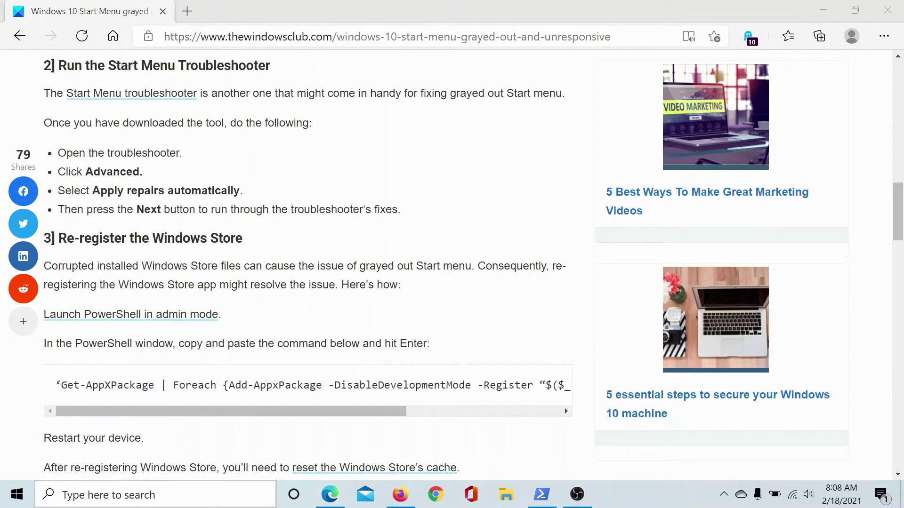
text(power)
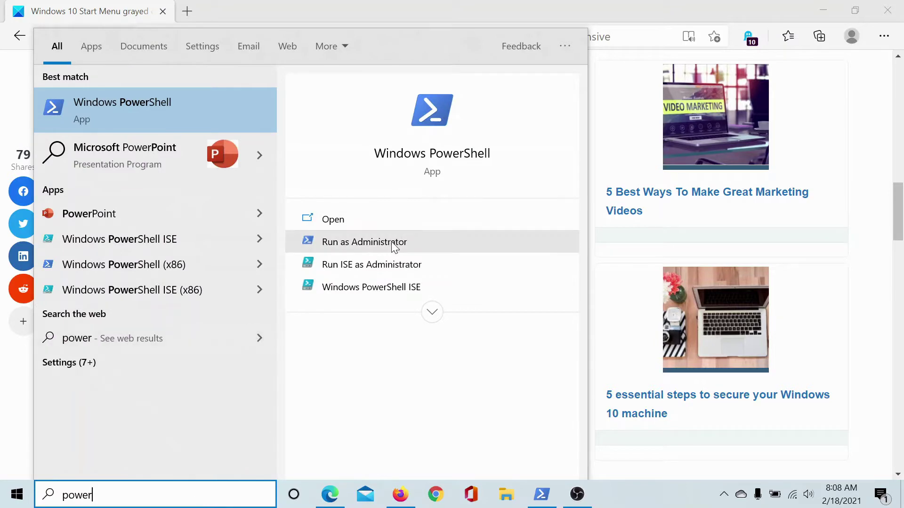
click(392, 242)
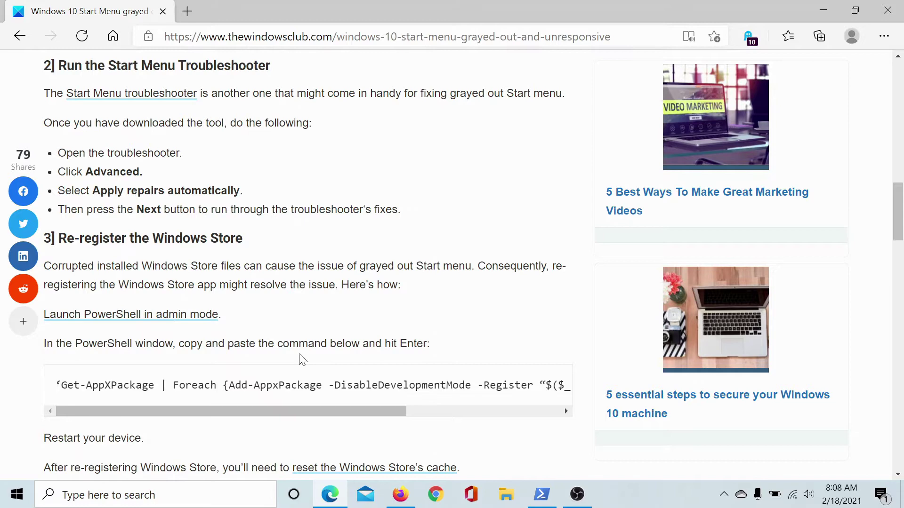
Step: Copy the article's Get-AppXPackage re-registration command
triple_click(281, 385)
right_click(281, 386)
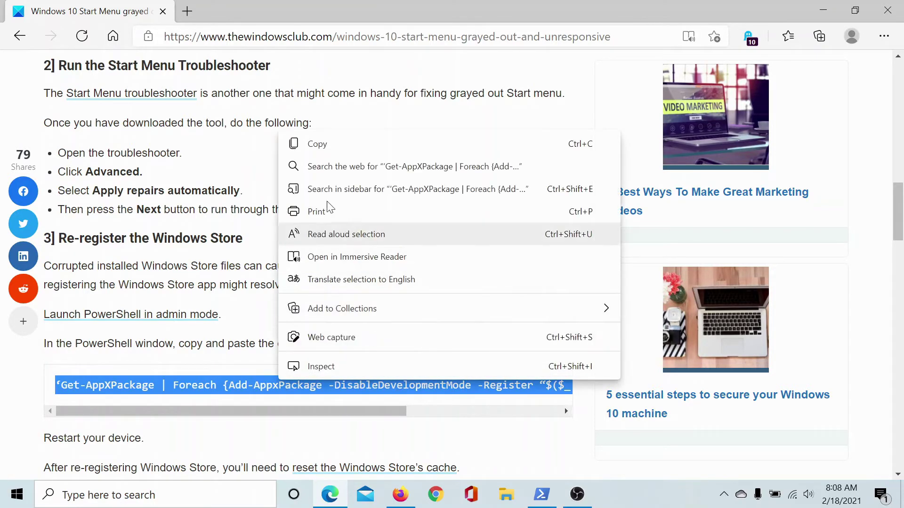
click(314, 145)
Step: Paste and run the re-registration command in admin PowerShell, then return to the article
click(542, 494)
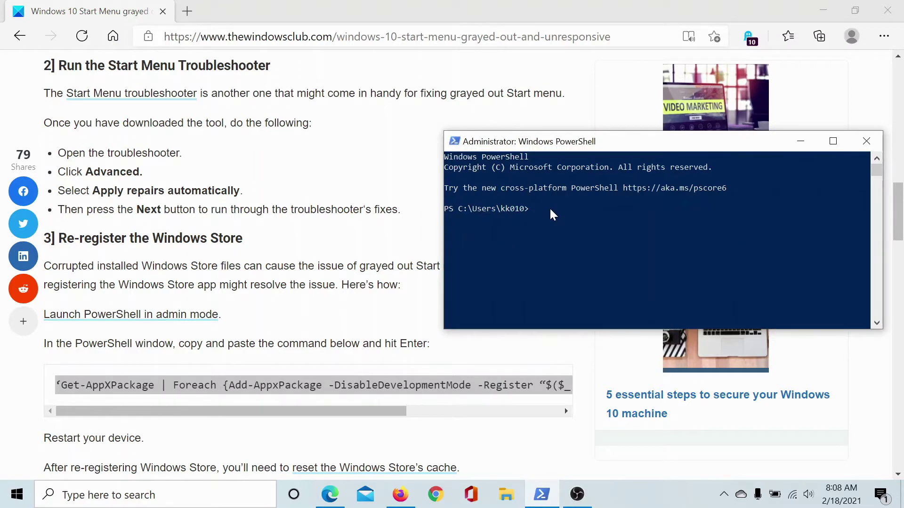
right_click(550, 208)
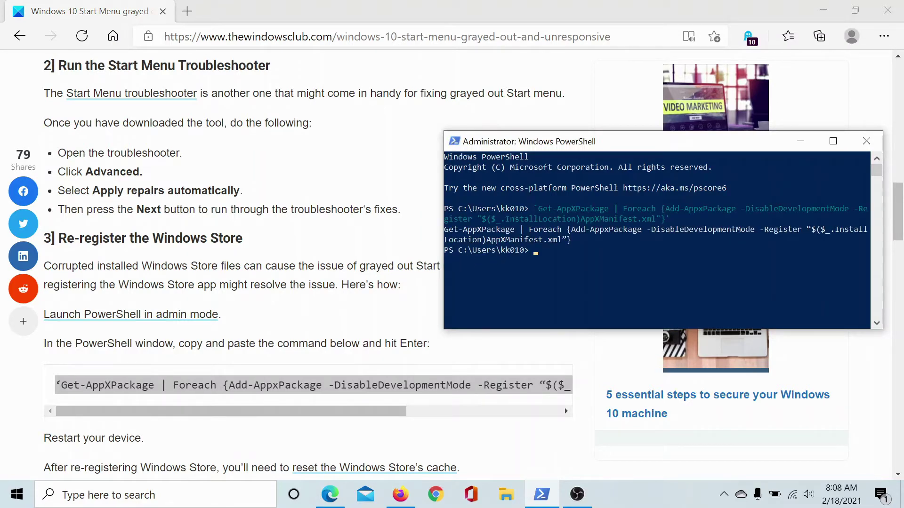
click(321, 310)
scroll(325, 309, down, 2)
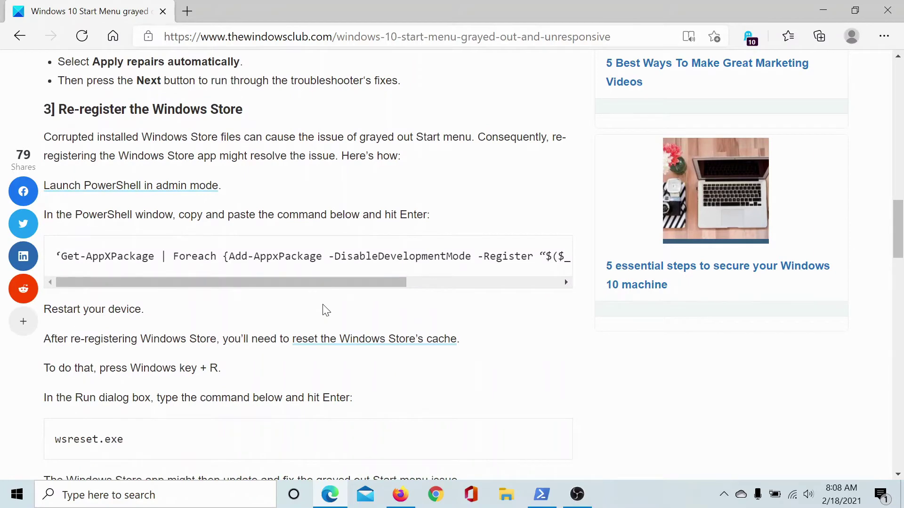
Step: Run wsreset from the Run dialog to clear the Store cache, then return to the article
key(super+r)
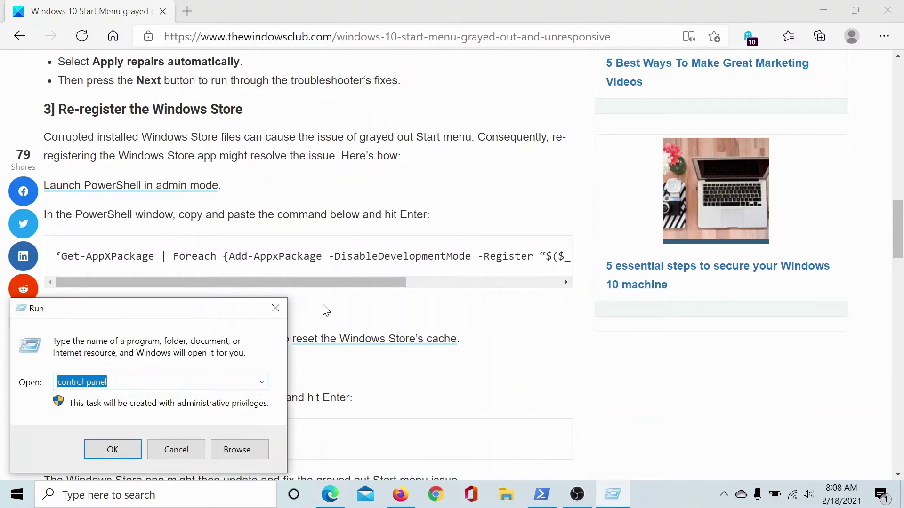
text(wsreset)
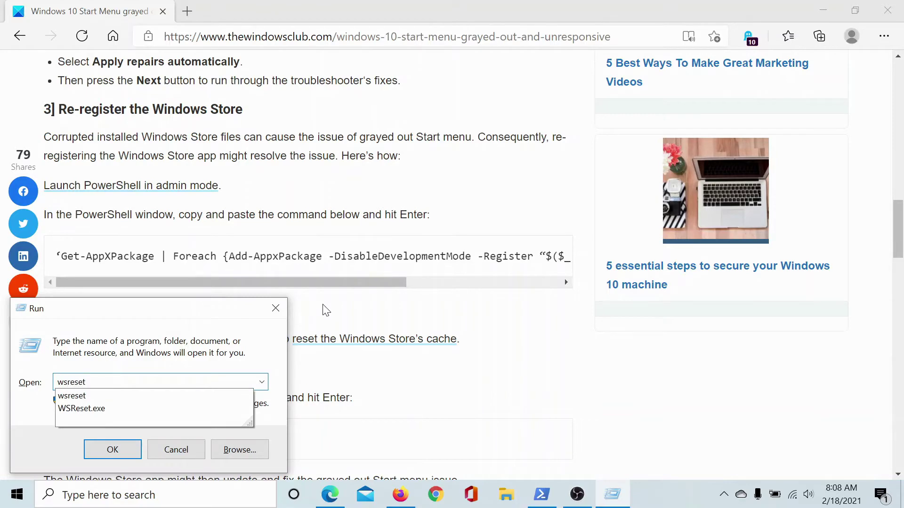
key(Return)
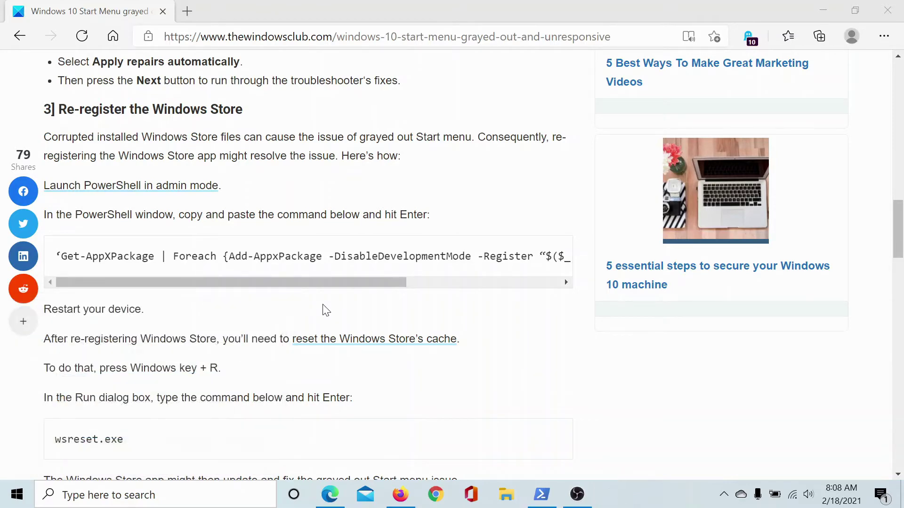
click(115, 7)
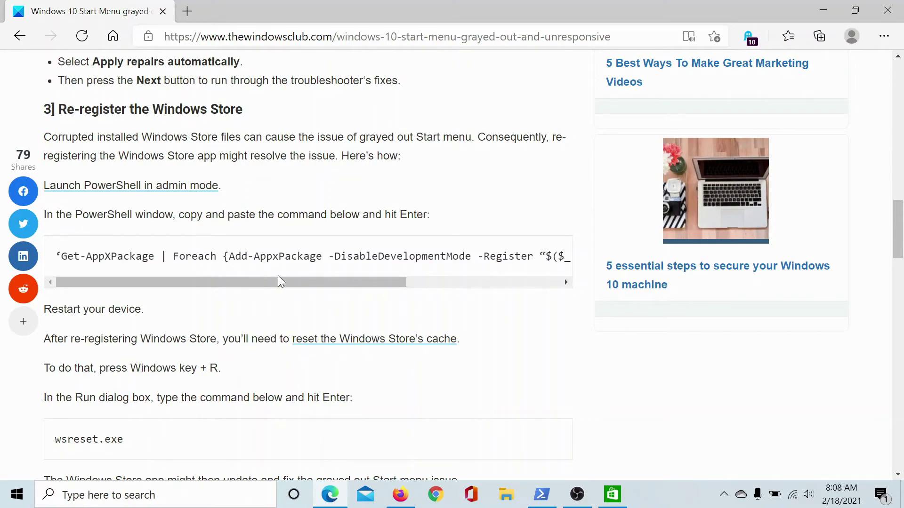
mouse_move(899, 225)
mouse_down()
mouse_move(897, 79)
mouse_move(899, 205)
mouse_up()
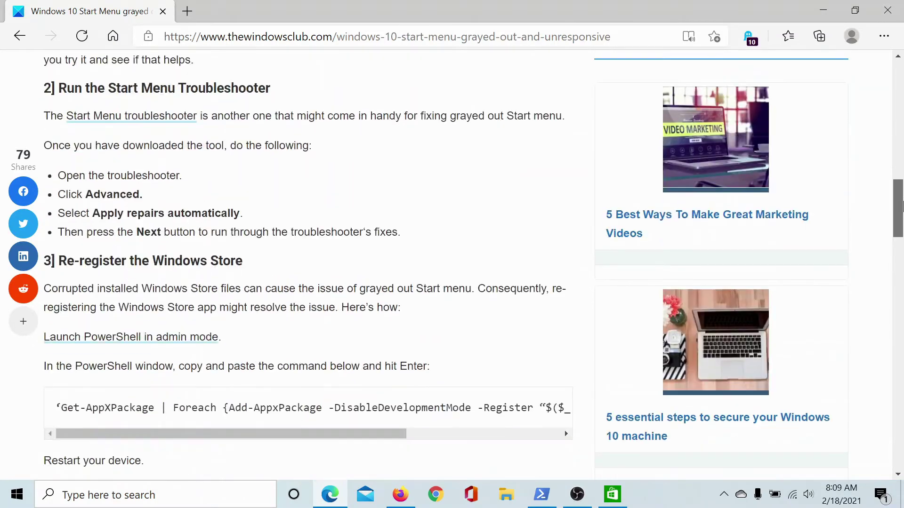
scroll(115, 86, up, 3)
scroll(100, 88, up, 2)
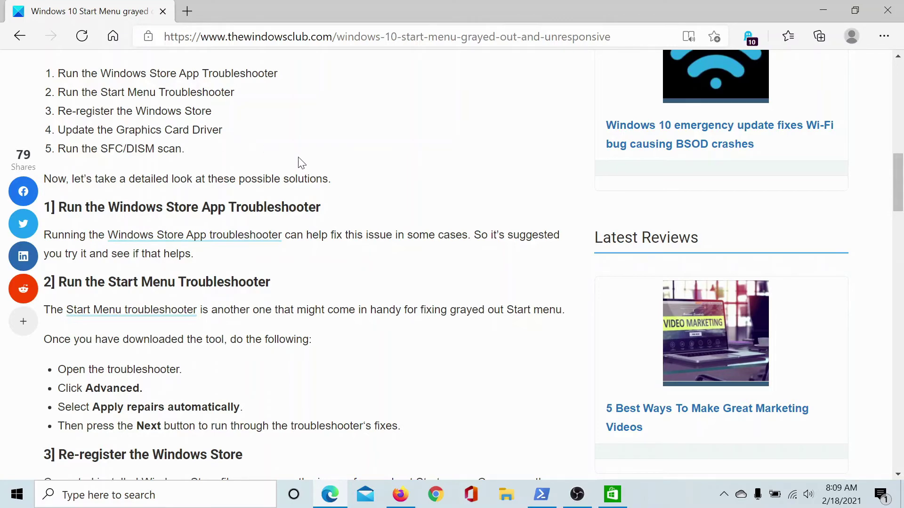
scroll(325, 198, up, 6)
scroll(371, 238, up, 5)
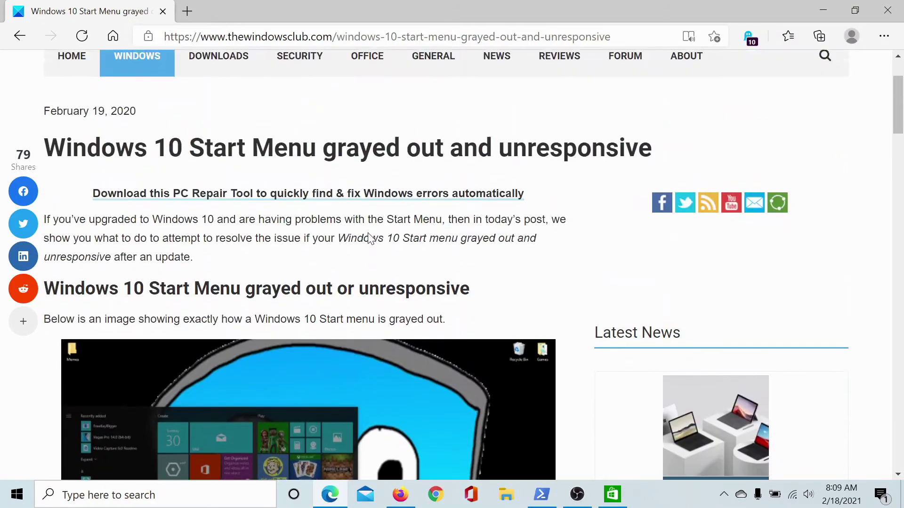
scroll(370, 239, up, 3)
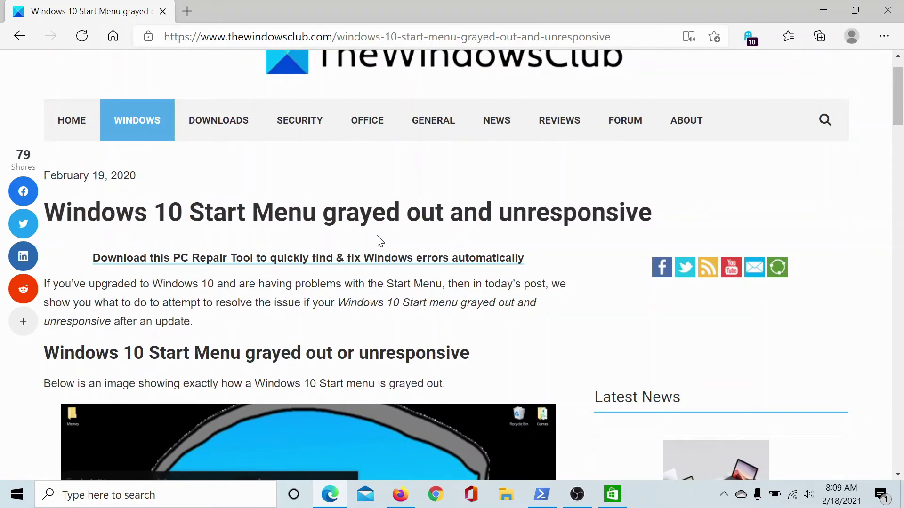
scroll(370, 239, up, 1)
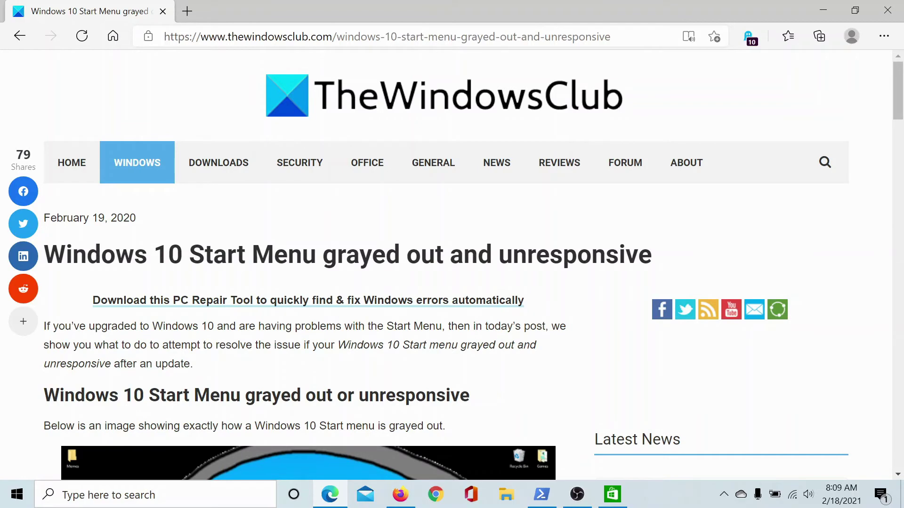